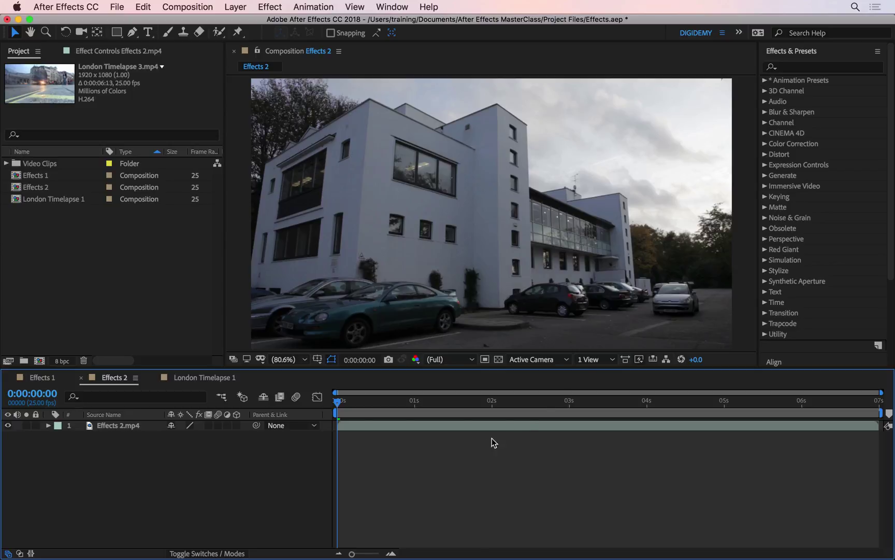
Search Effects & Presets for 'Lumetri' and drag Lumetri Color onto the Effects 2.mp4 clip
left_click(813, 68)
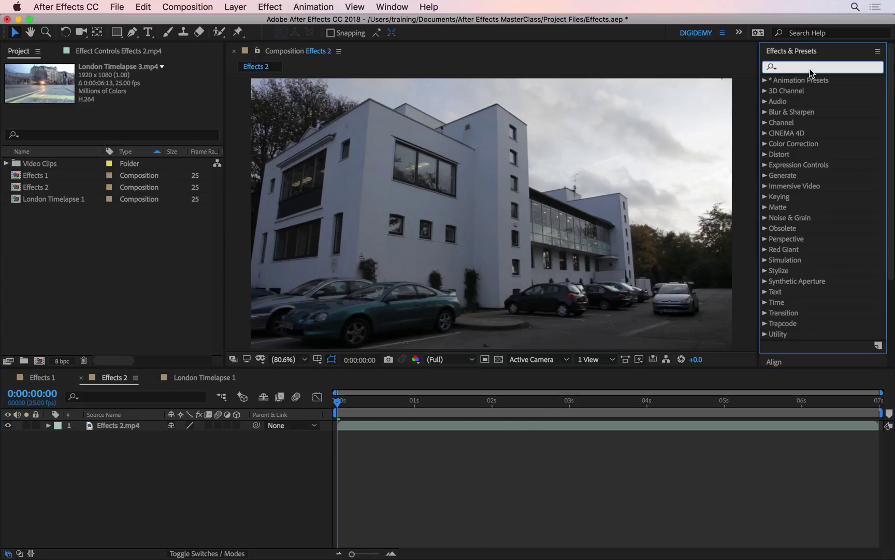
type("Lumetri")
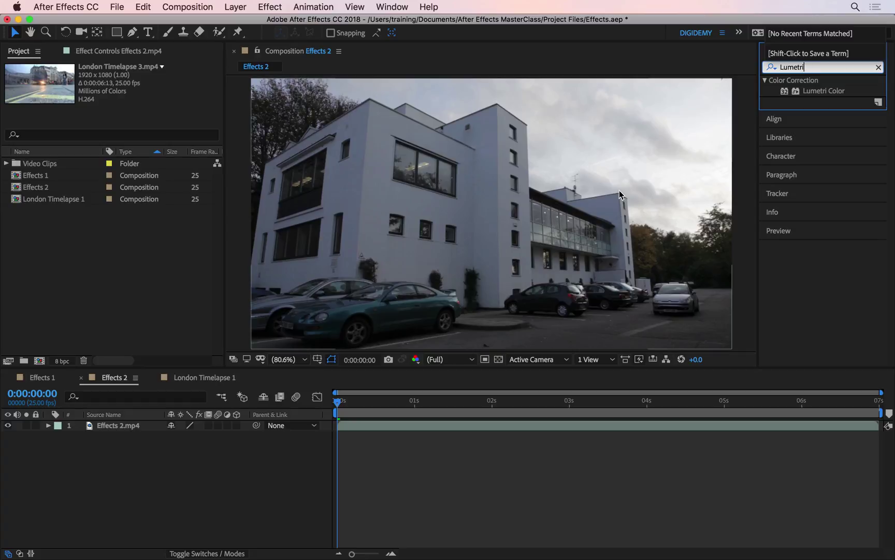
left_click(823, 92)
left_click_drag(840, 92, 654, 131)
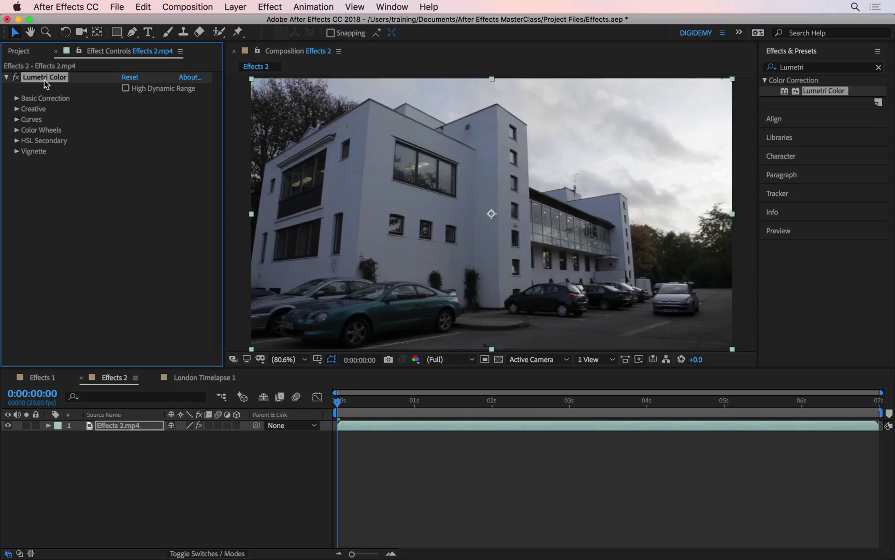
Expand Basic Correction, try the ARRI_Universal_HD input LUT, then reset Lumetri Color so Input LUT is None
left_click(21, 99)
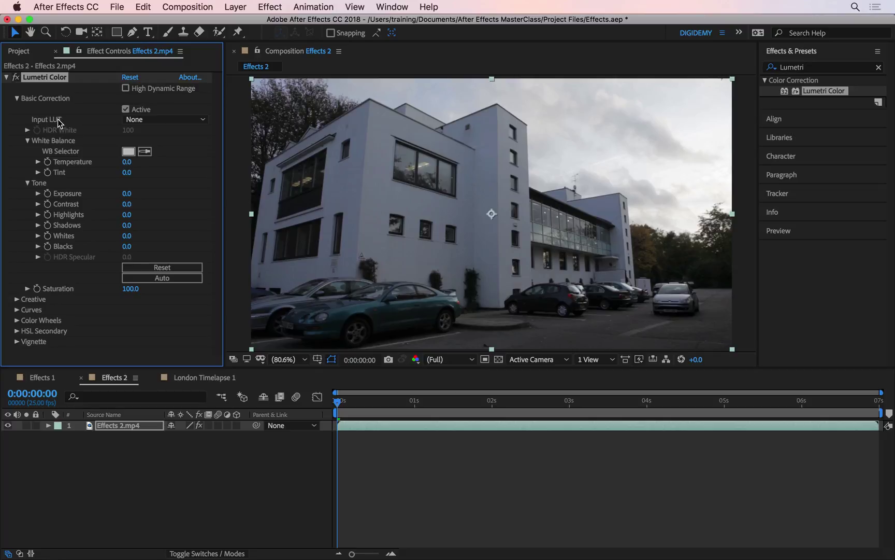
left_click(203, 119)
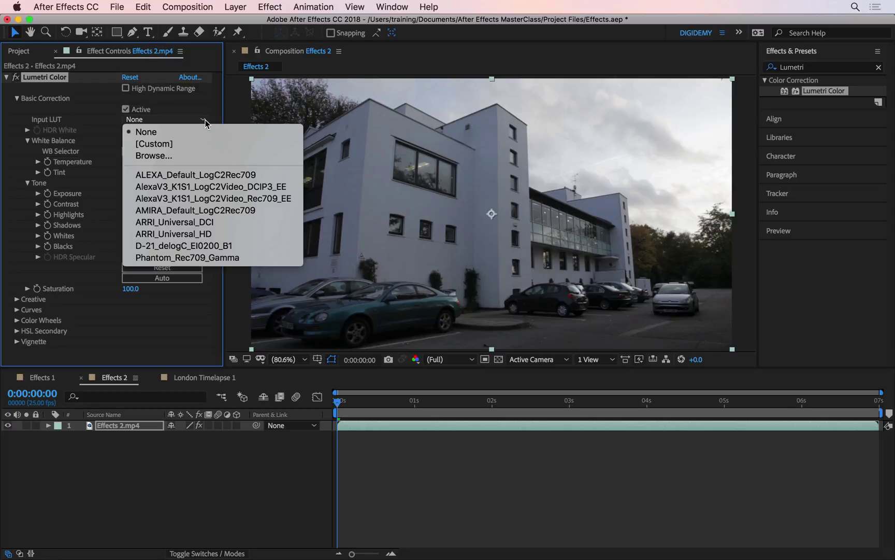
left_click(225, 237)
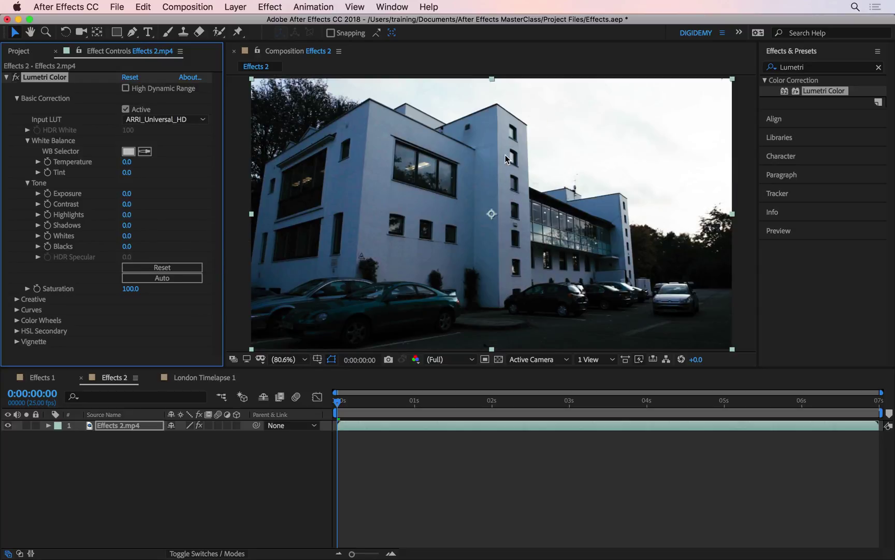
left_click(130, 77)
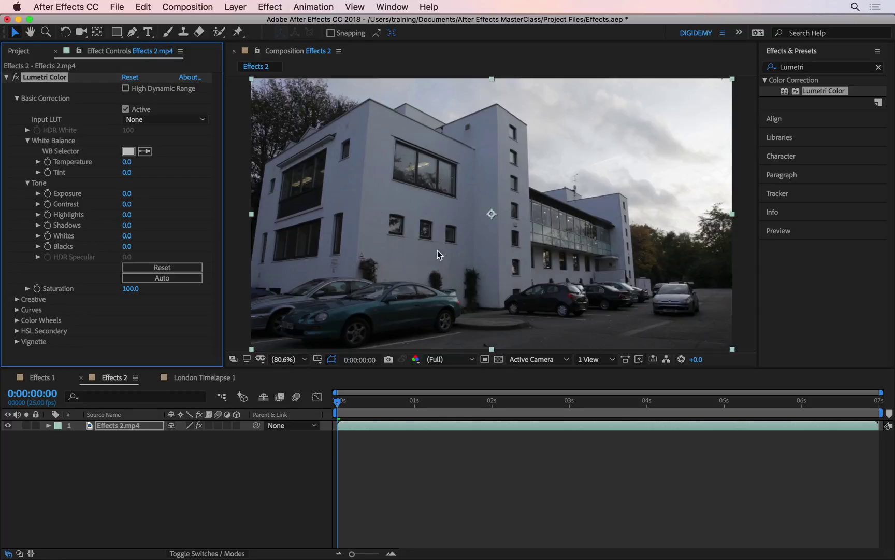
Use the WB Selector on the white wall to set Temperature 28.0 and Tint -4.3
left_click(146, 152)
left_click(415, 203)
Warm Temperature to 34.0 while keeping Tint at -4.3
mouse_move(127, 162)
left_mouse_down()
mouse_move(188, 161)
mouse_move(98, 163)
mouse_move(125, 164)
left_mouse_up()
left_click_drag(129, 172, 110, 174)
Raise Exposure to 1.0 and try more contrast, reverting Contrast to 0.0
left_click_drag(127, 194, 134, 195)
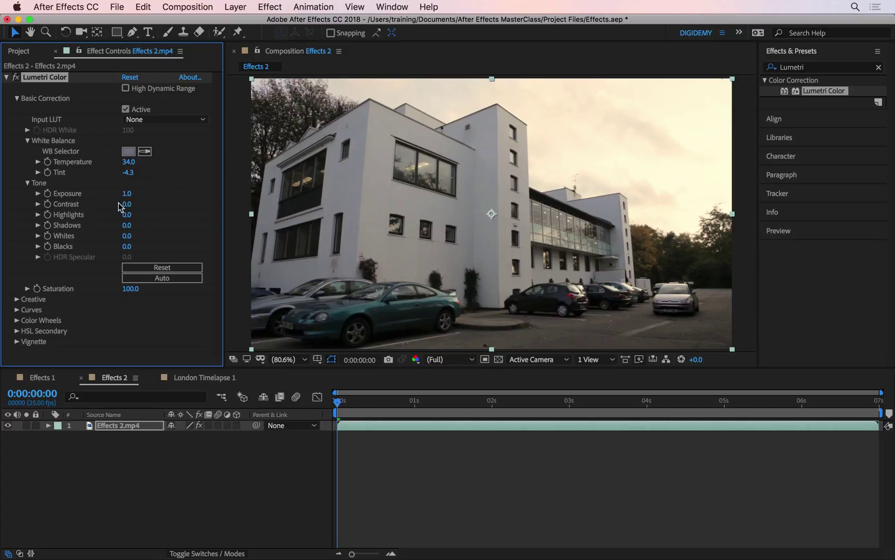
left_click_drag(126, 204, 179, 205)
key("super+z")
Set Highlights to -59.0 to recover the bright sky
left_click(128, 215)
type("90")
key("Return")
left_click_drag(180, 212, 120, 213)
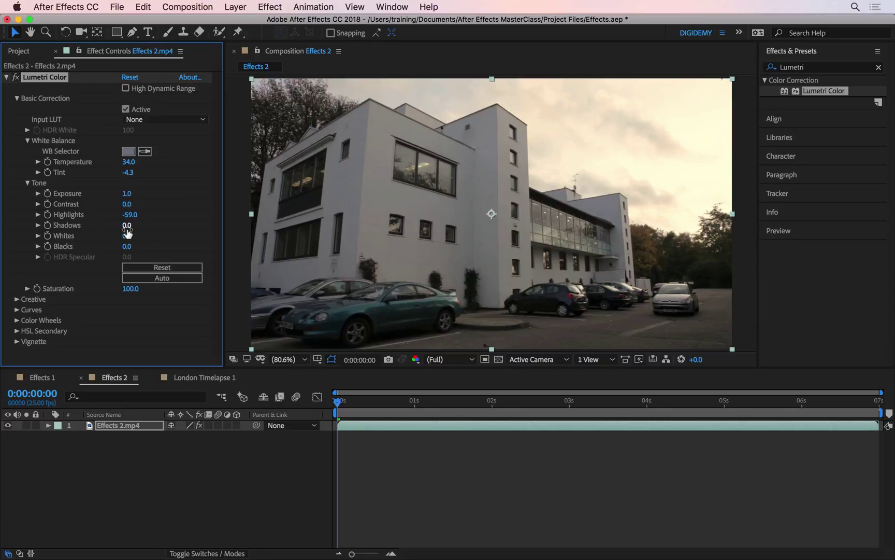
Lift Shadows to 45.8 and toggle Lumetri Color off and on to compare
left_click_drag(127, 231, 134, 231)
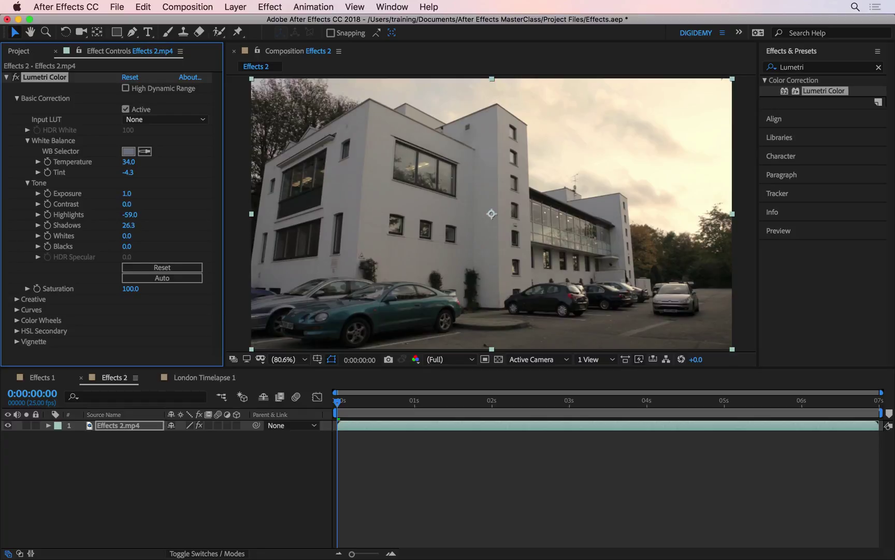
mouse_move(129, 224)
left_mouse_down()
mouse_move(122, 225)
mouse_move(130, 226)
left_mouse_up()
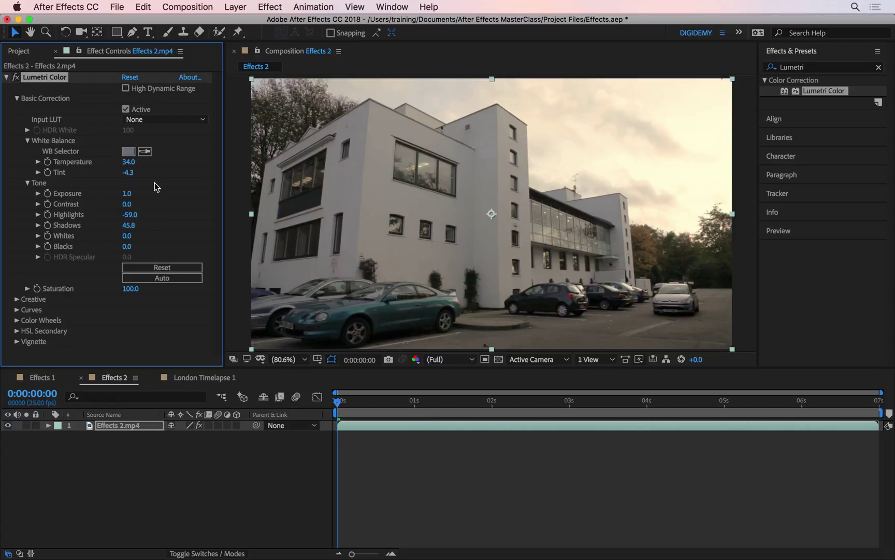
left_click(15, 77)
left_click(16, 77)
left_click_drag(128, 242, 141, 236)
left_click_drag(159, 231, 237, 235)
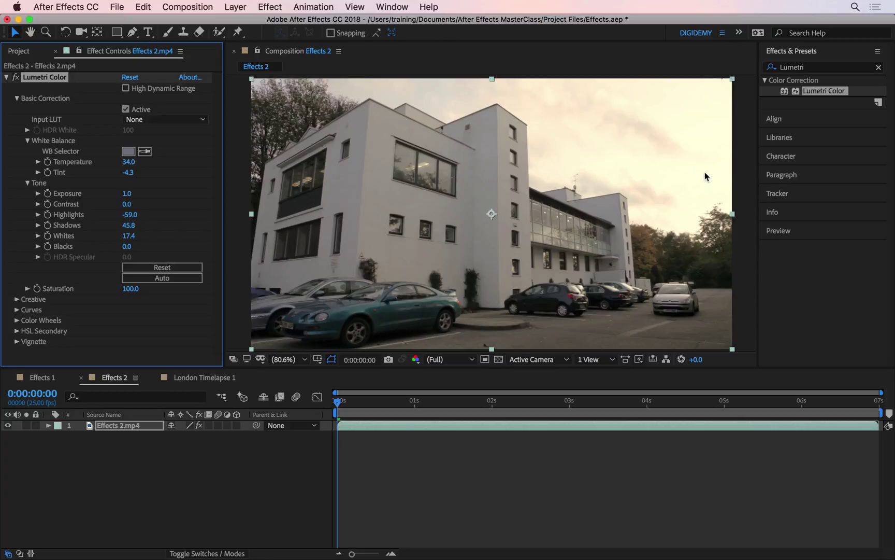
left_click_drag(129, 238, 3, 286)
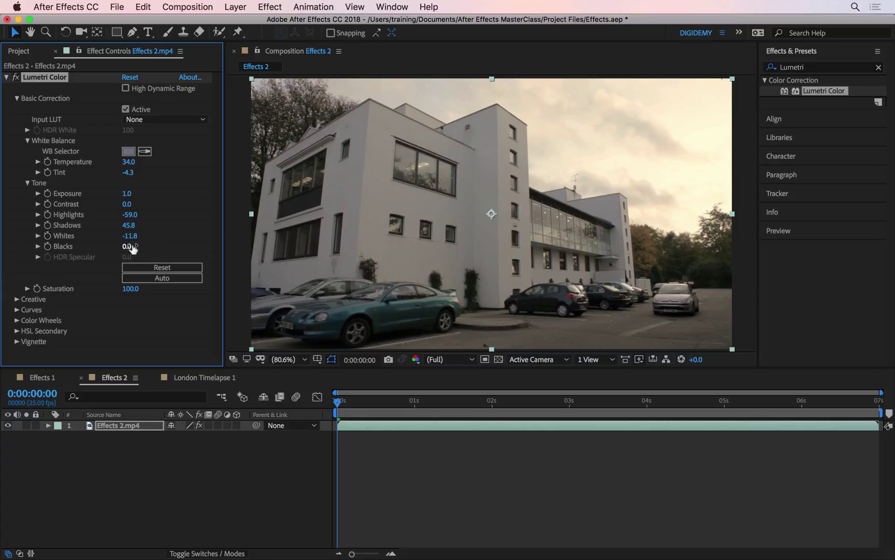
left_click_drag(127, 249, 91, 260)
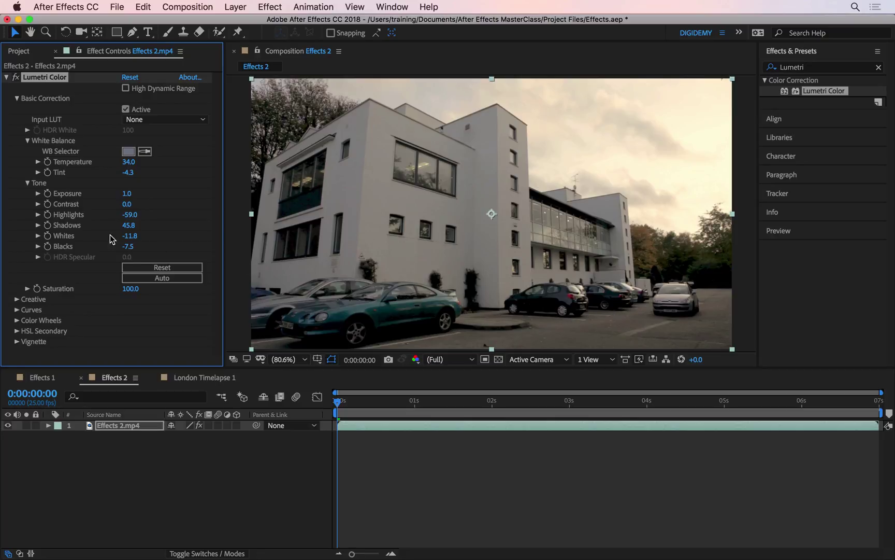
left_click_drag(140, 247, 175, 251)
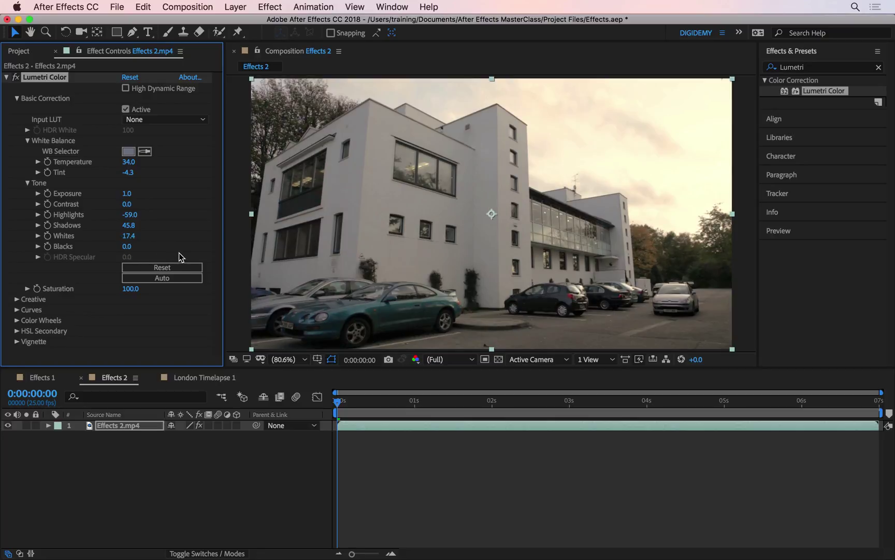
key("super+z")
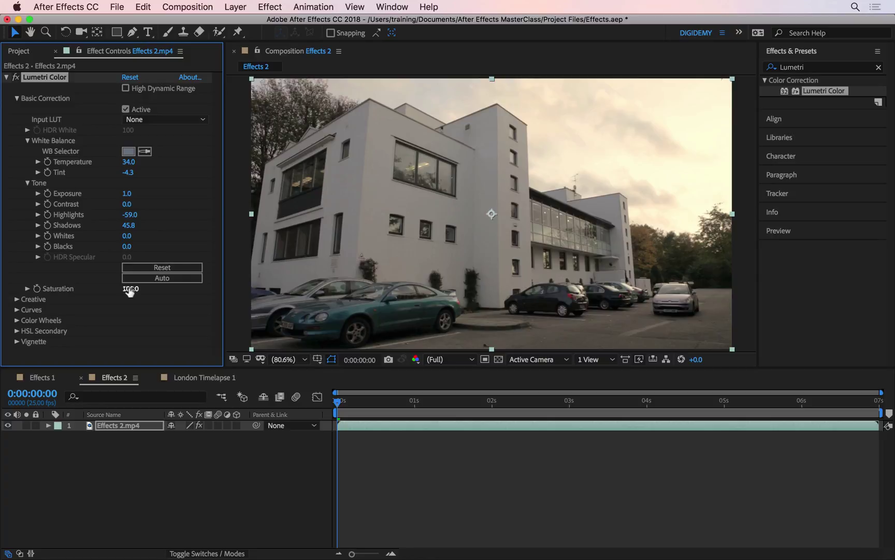
mouse_move(128, 291)
left_mouse_down()
mouse_move(179, 288)
mouse_move(47, 299)
mouse_move(134, 293)
left_mouse_up()
mouse_move(134, 288)
left_mouse_down()
mouse_move(275, 280)
mouse_move(136, 292)
left_mouse_up()
Expand Creative, try the SL CLEAN FUJI B look and Faded Film, keeping Look None and Faded Film 0.0
left_click(17, 299)
scroll(31, 249, "down", 5)
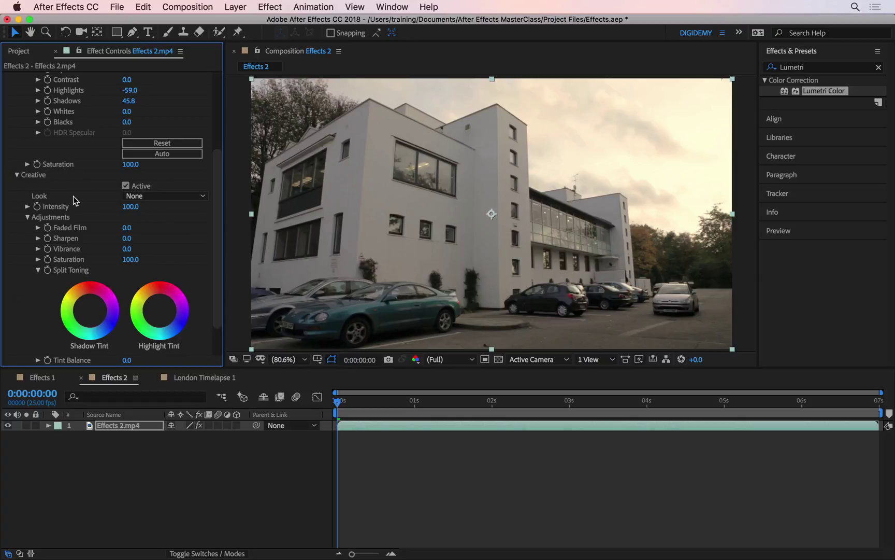
left_click(203, 196)
mouse_move(249, 549)
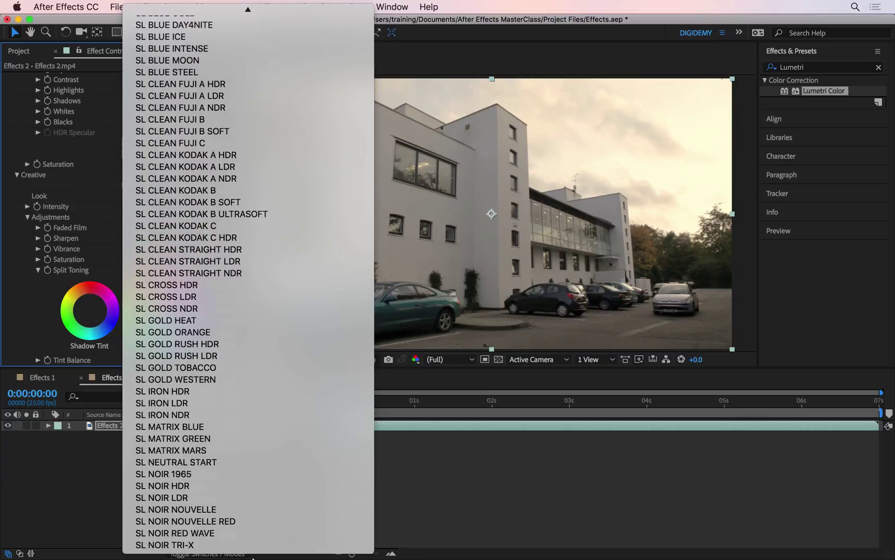
left_click(209, 120)
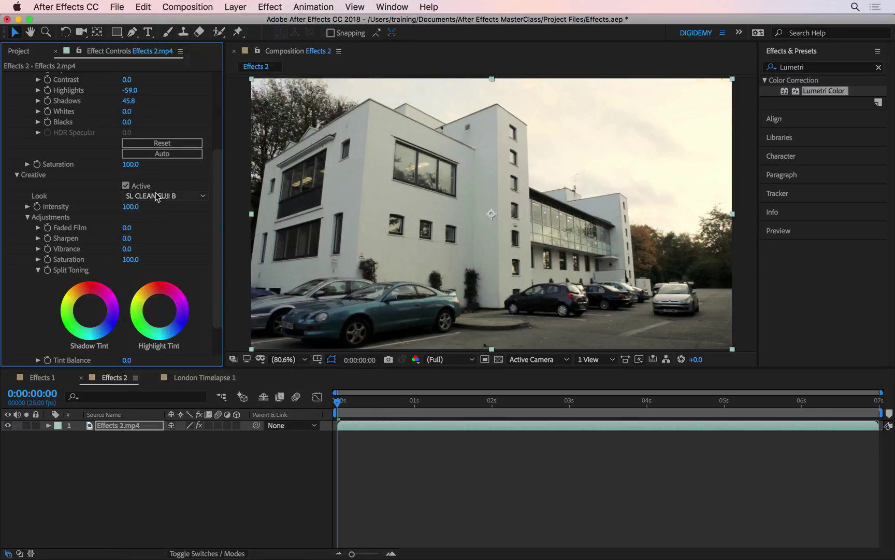
key("super+z")
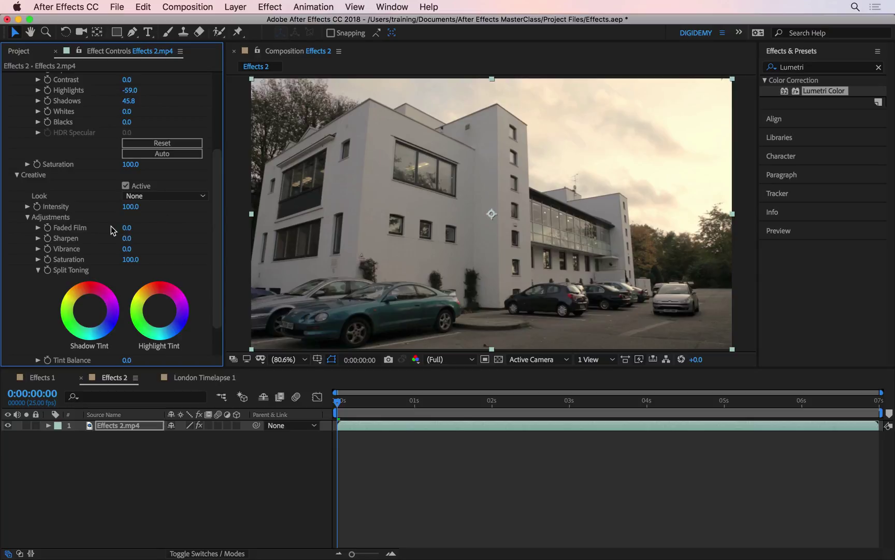
mouse_move(130, 229)
left_mouse_down()
mouse_move(180, 225)
mouse_move(132, 228)
left_mouse_up()
scroll(216, 204, "down", 3)
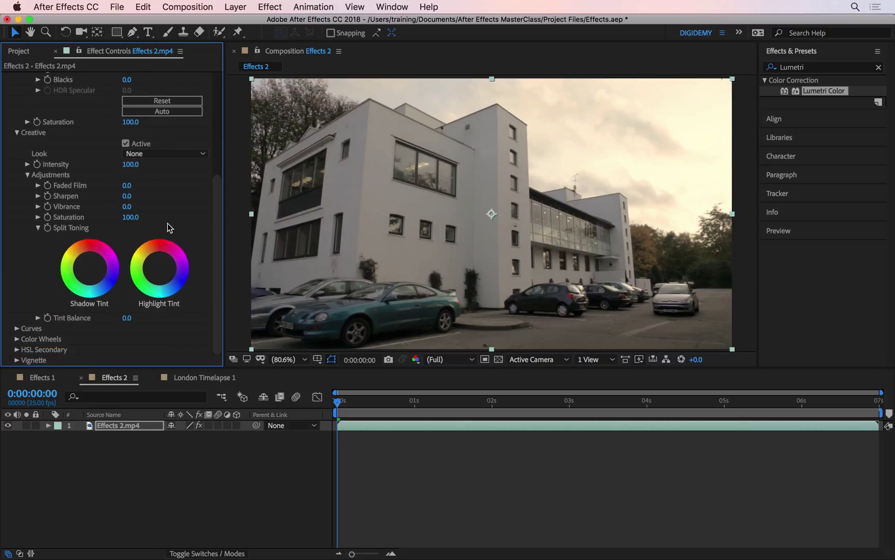
Expand Vignette and set Amount -2.6, Midpoint 69.0, Roundness 19.0, Feather 26.0, toggling it to compare
left_click(17, 361)
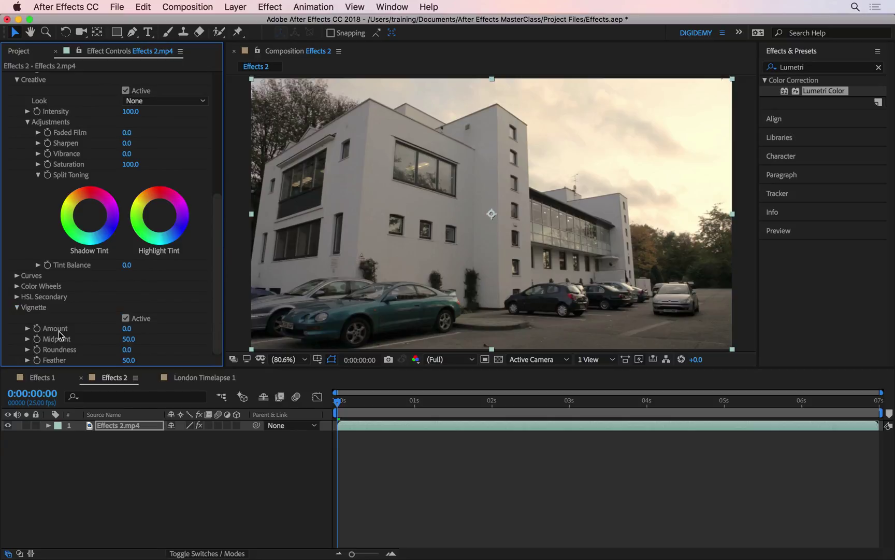
left_click_drag(130, 331, 104, 330)
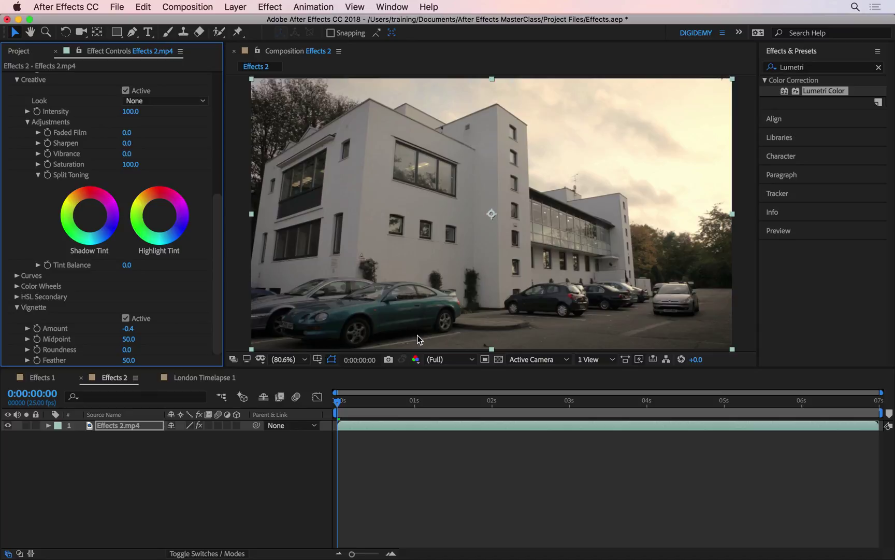
left_click(126, 318)
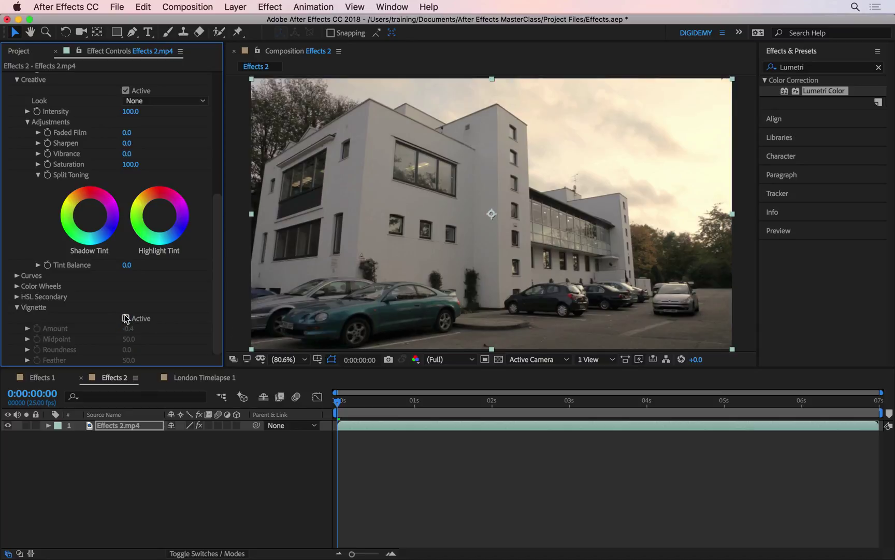
left_click(126, 319)
left_click_drag(128, 329, 16, 348)
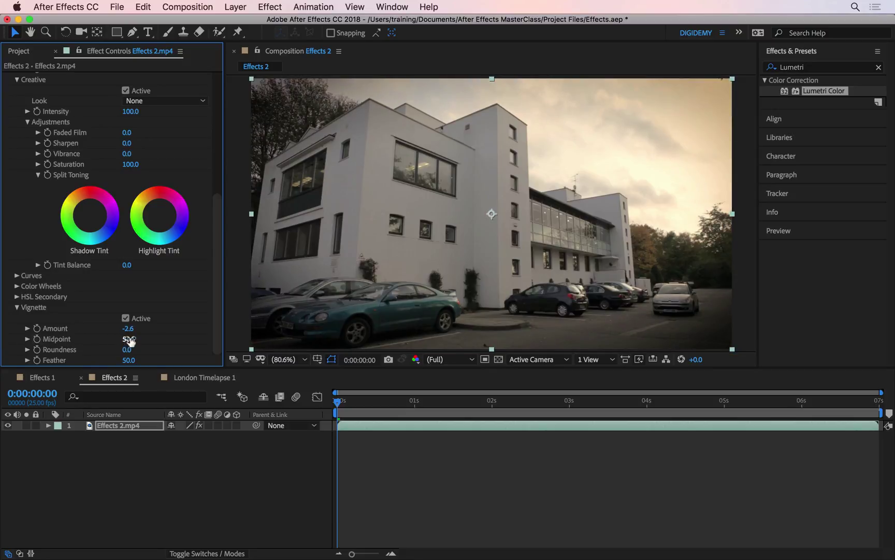
left_click_drag(129, 338, 200, 336)
key("super+z")
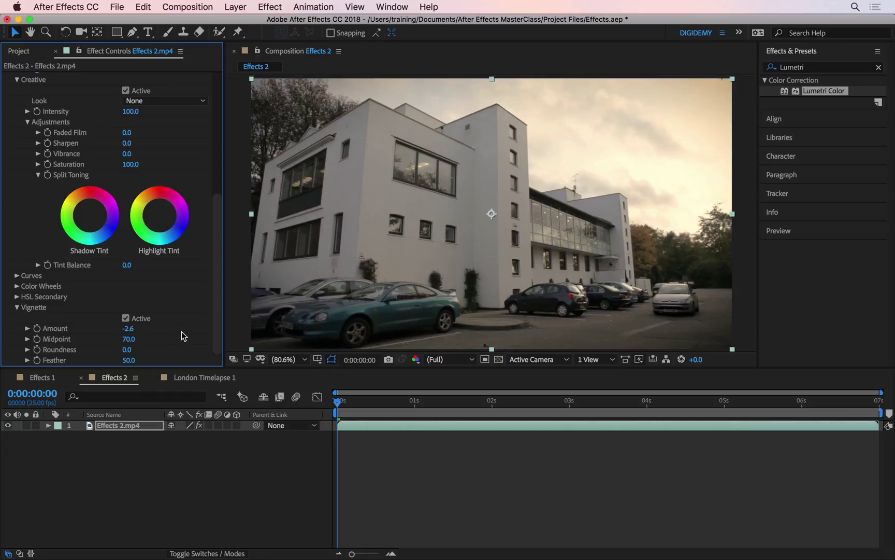
left_click_drag(140, 360, 107, 354)
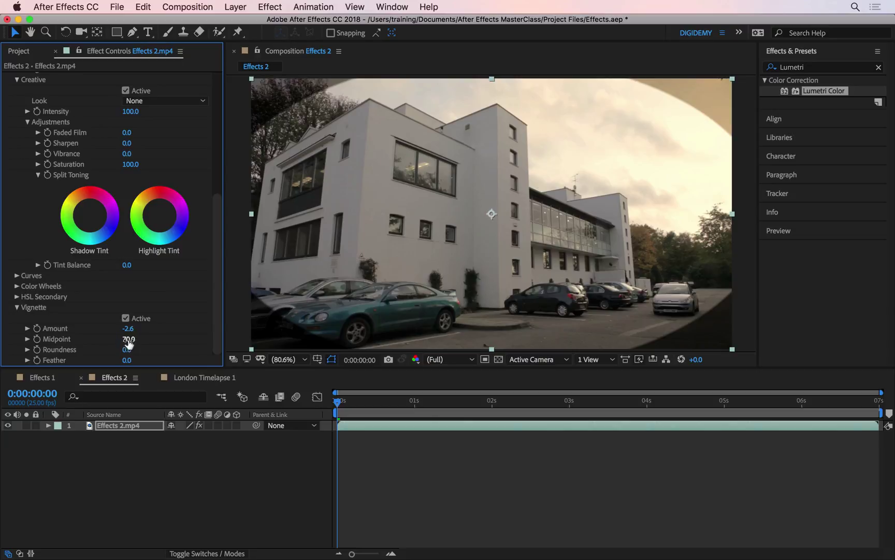
left_click_drag(130, 339, 143, 361)
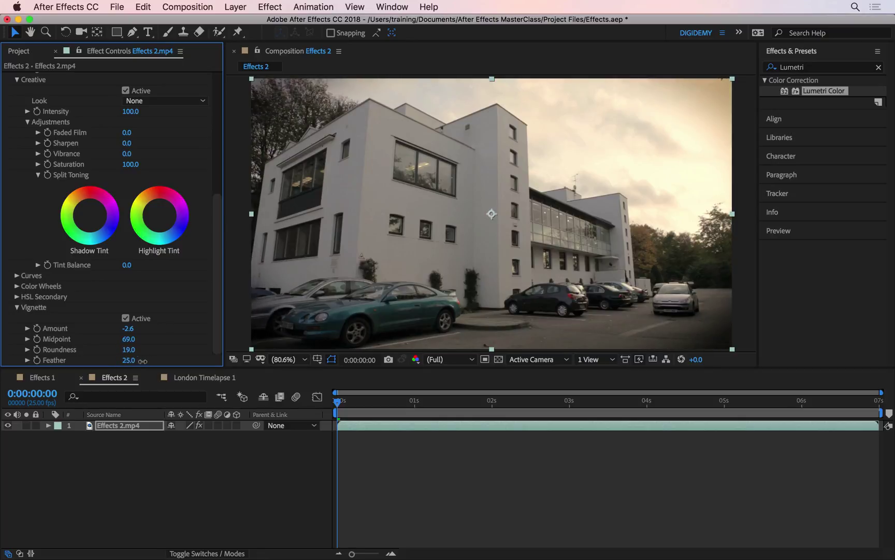
left_click(125, 318)
left_click(126, 318)
left_click_drag(218, 287, 196, 141)
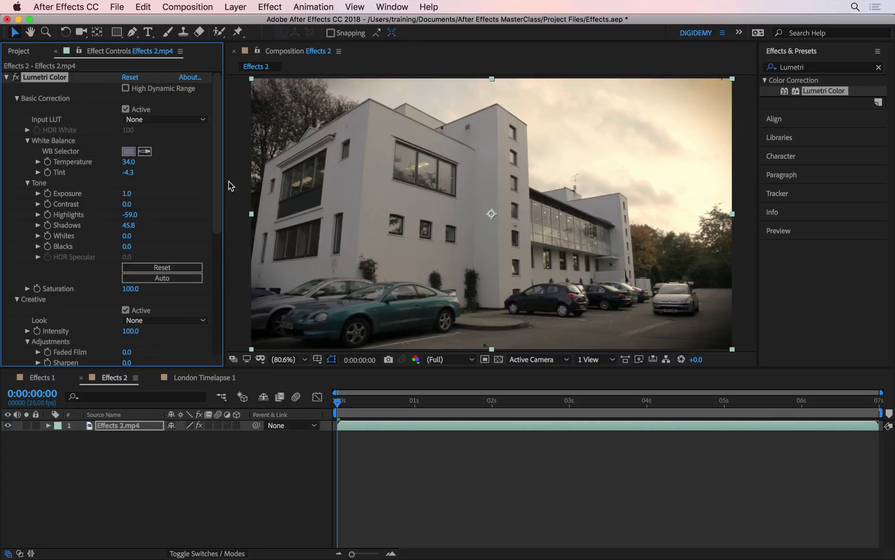
left_click(15, 77)
left_click(16, 77)
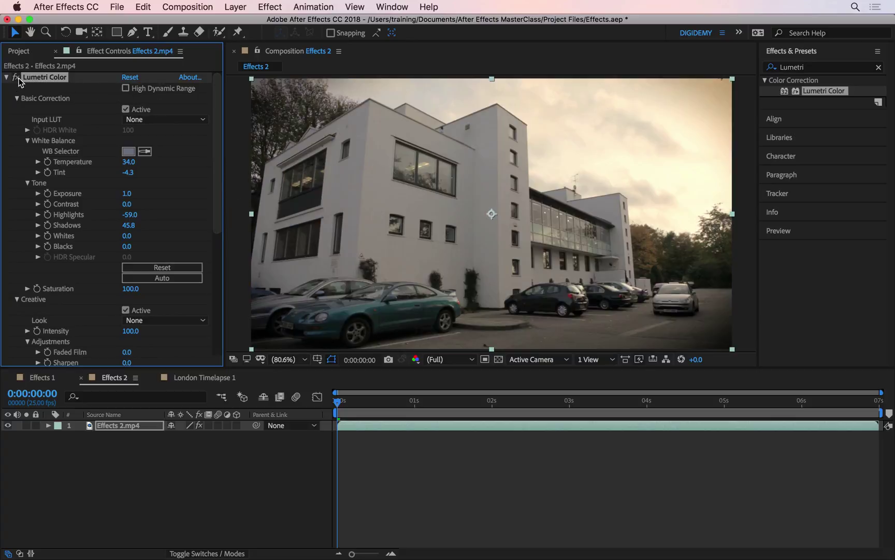